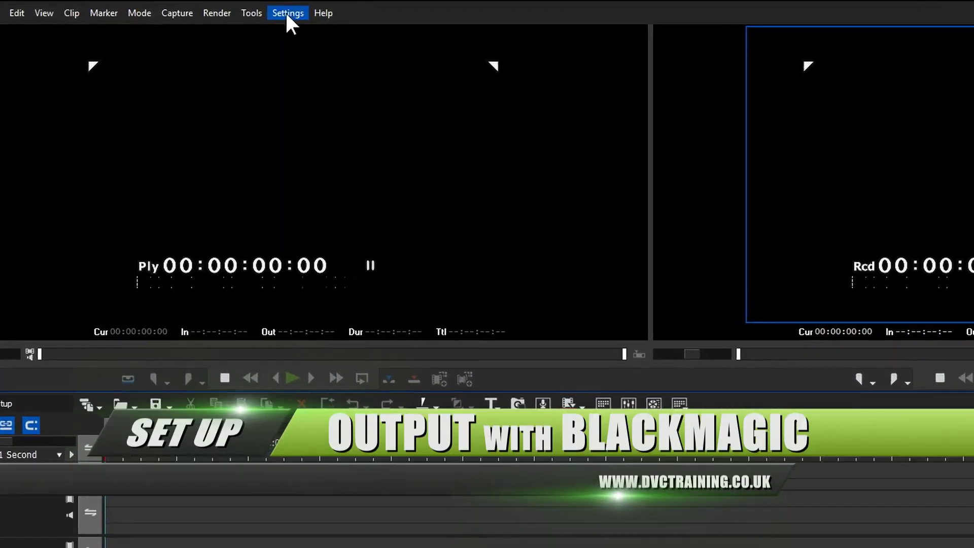
Open the Settings menu to show System, User, Project and Sequence Settings.
left_click(287, 14)
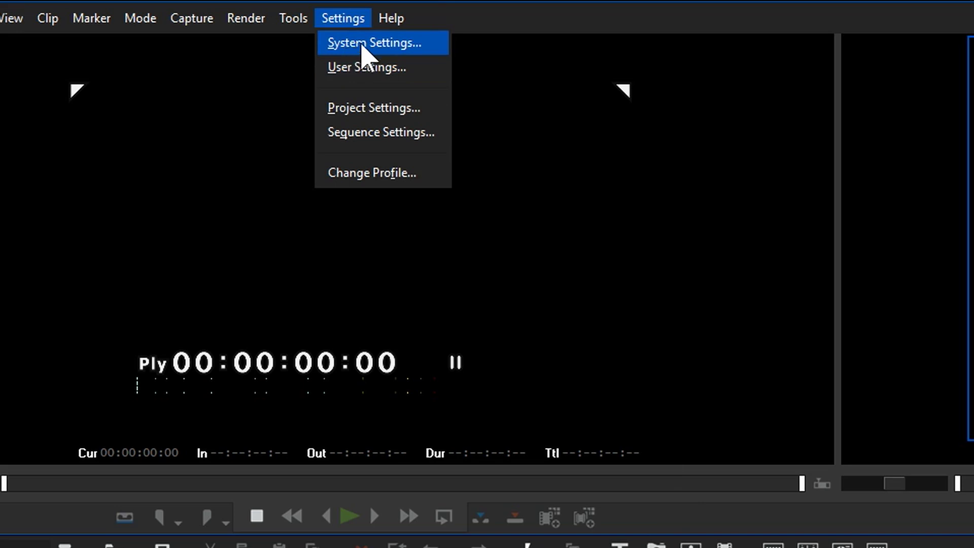
left_click(361, 46)
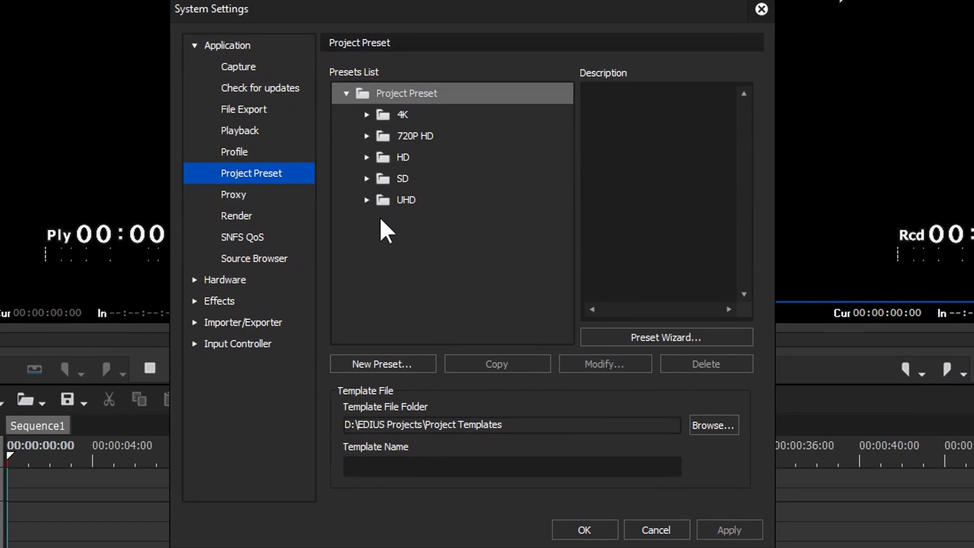
left_click(195, 281)
left_click(224, 282)
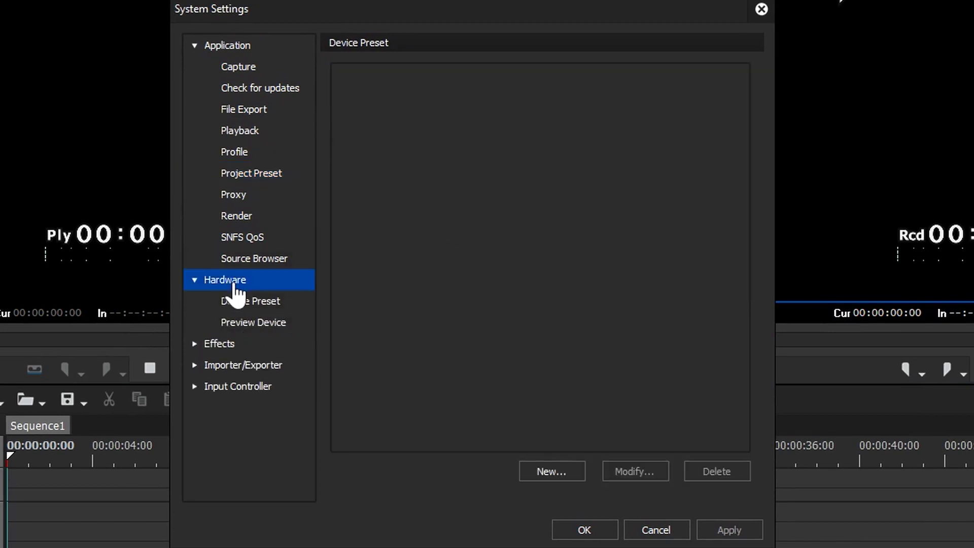
left_click(265, 303)
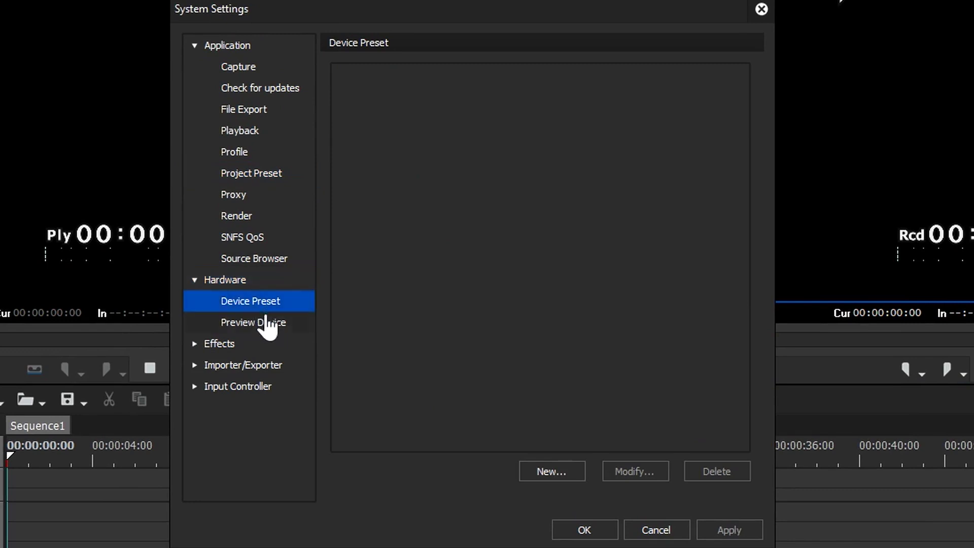
left_click(264, 325)
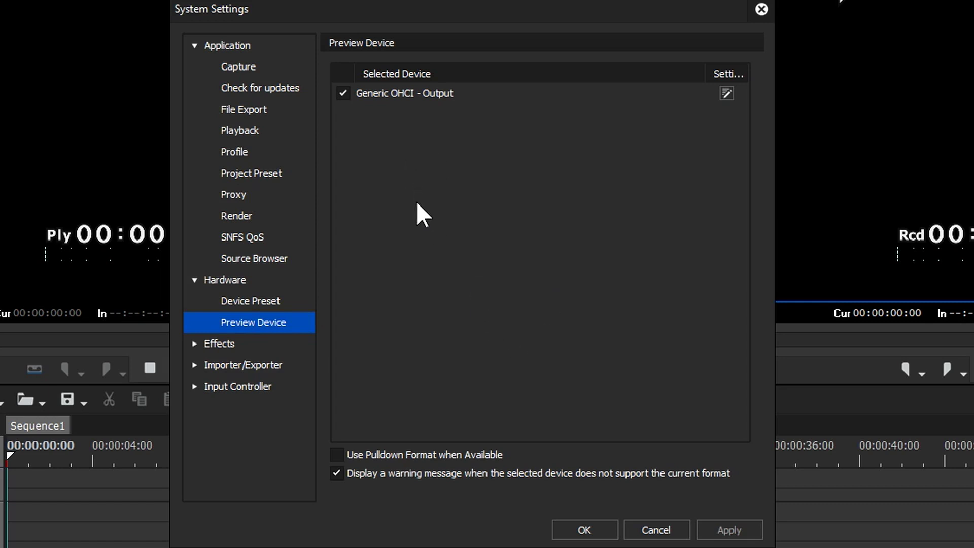
left_click(250, 300)
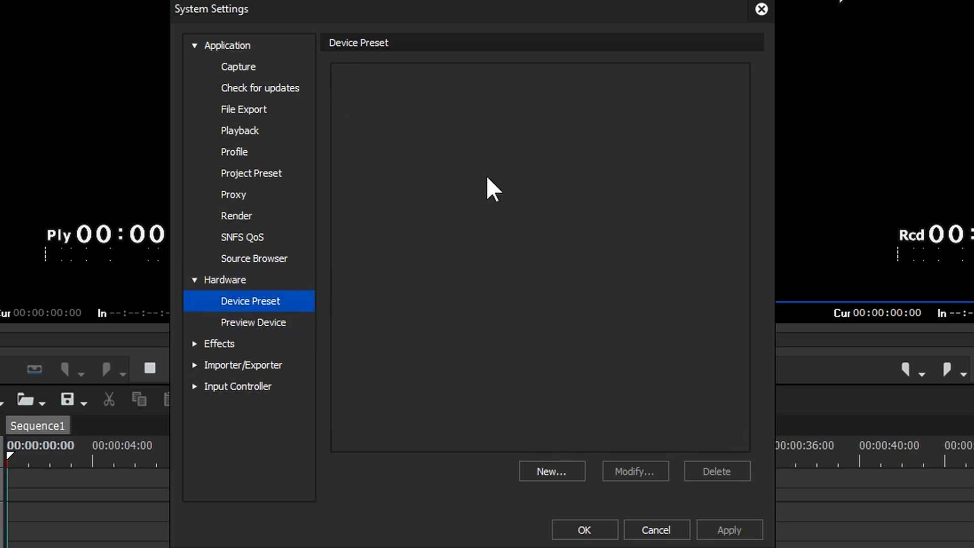
left_click(265, 324)
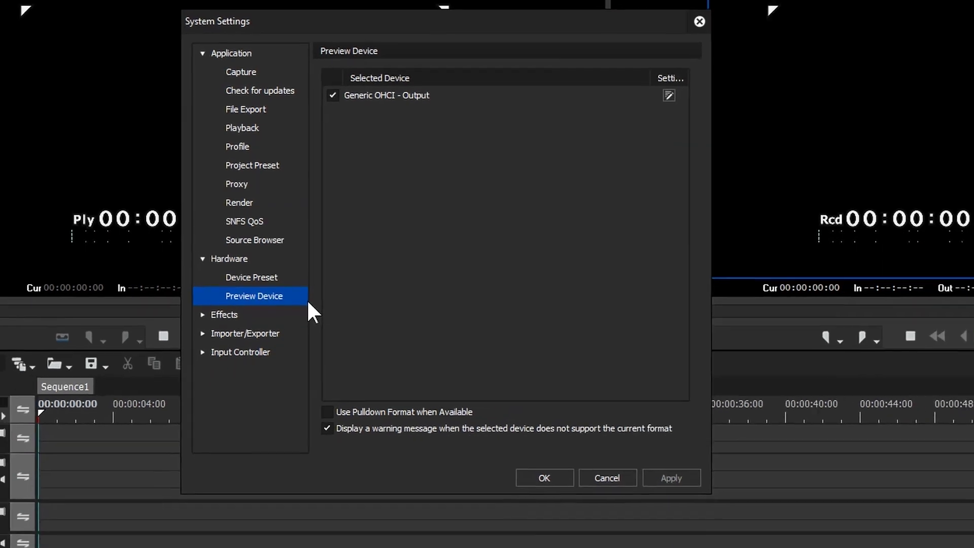
Close System Settings unchanged, exit EDIUS 9, and open the Blackmagic Desktop Video download archive.
left_click(607, 478)
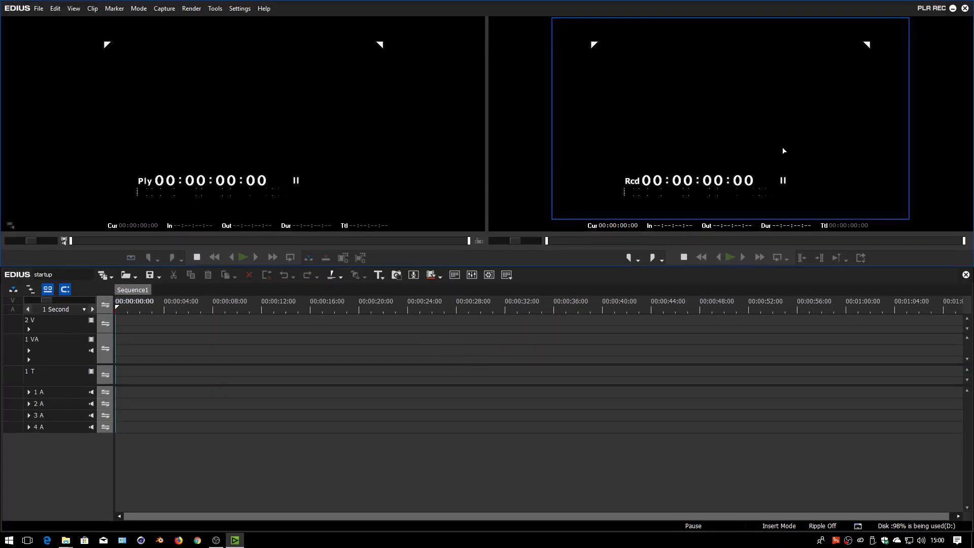
left_click(38, 8)
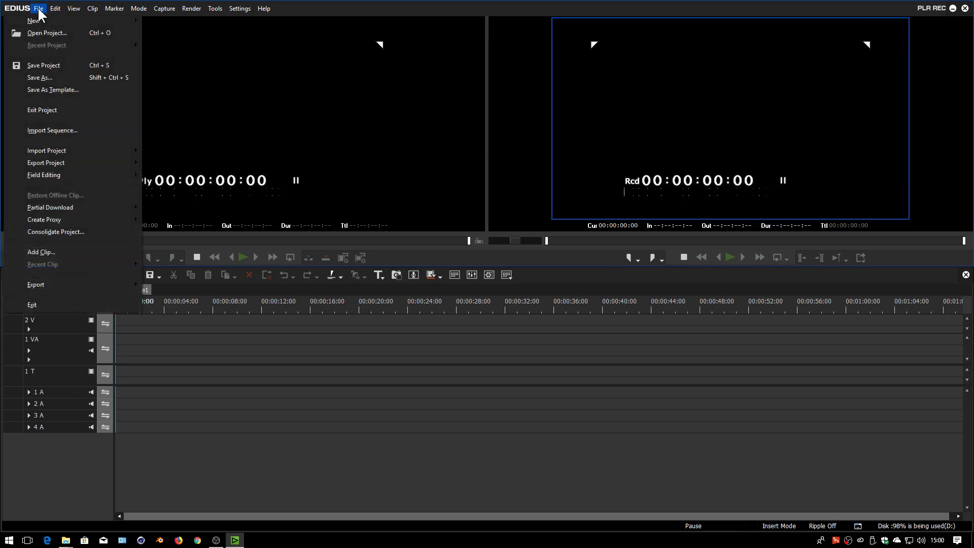
left_click(58, 304)
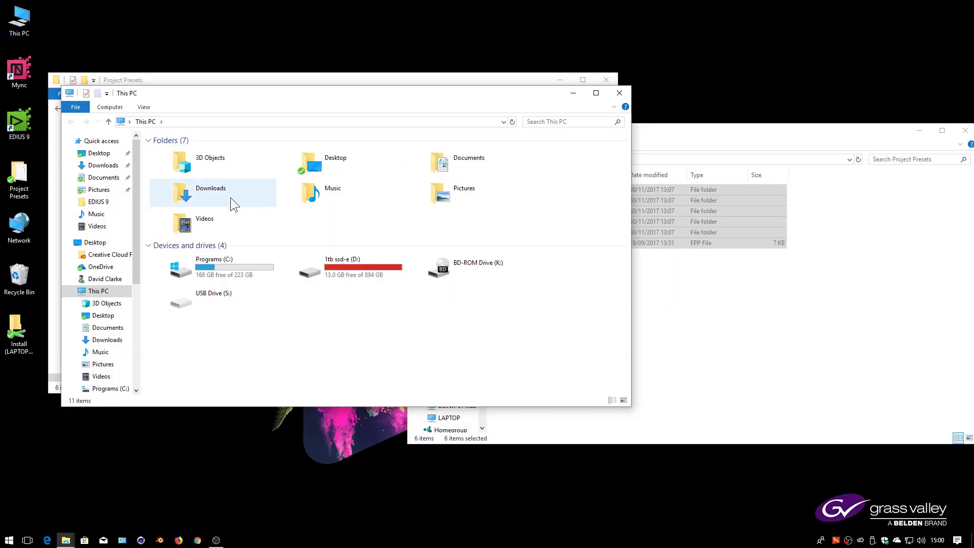
double_click(230, 197)
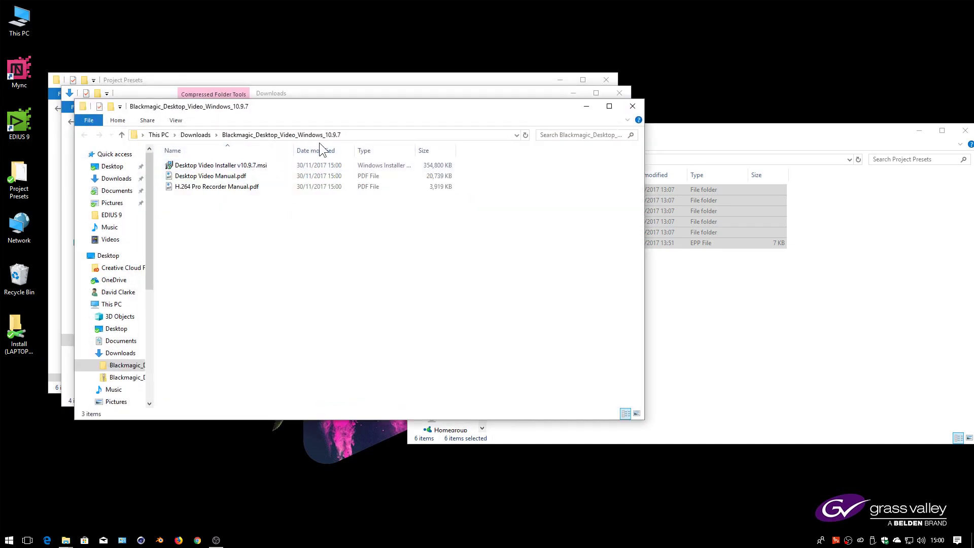
Run Desktop Video Installer v10.9.7.msi, accept the licence terms, and install Desktop Video 10.9.7.
left_click(214, 169)
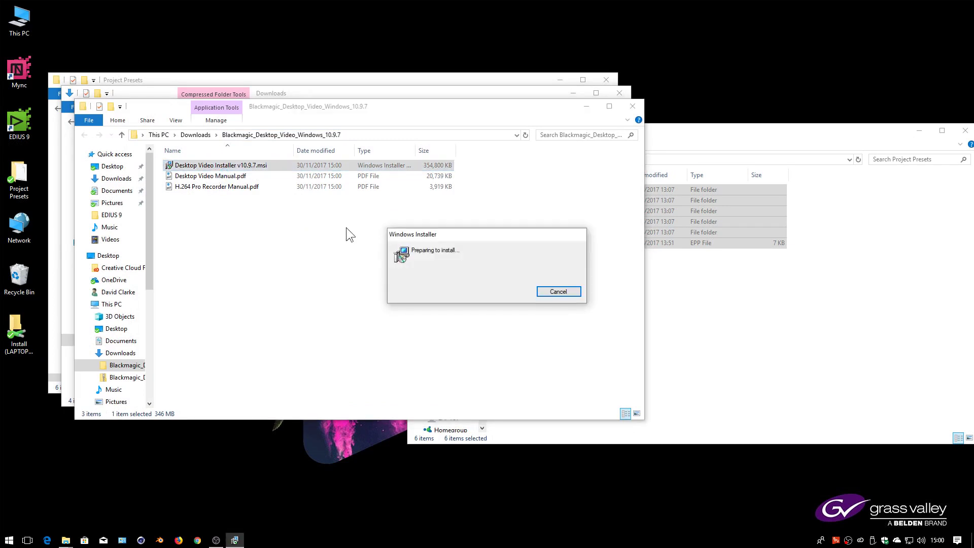
left_click(539, 350)
left_click(539, 350)
left_click(471, 326)
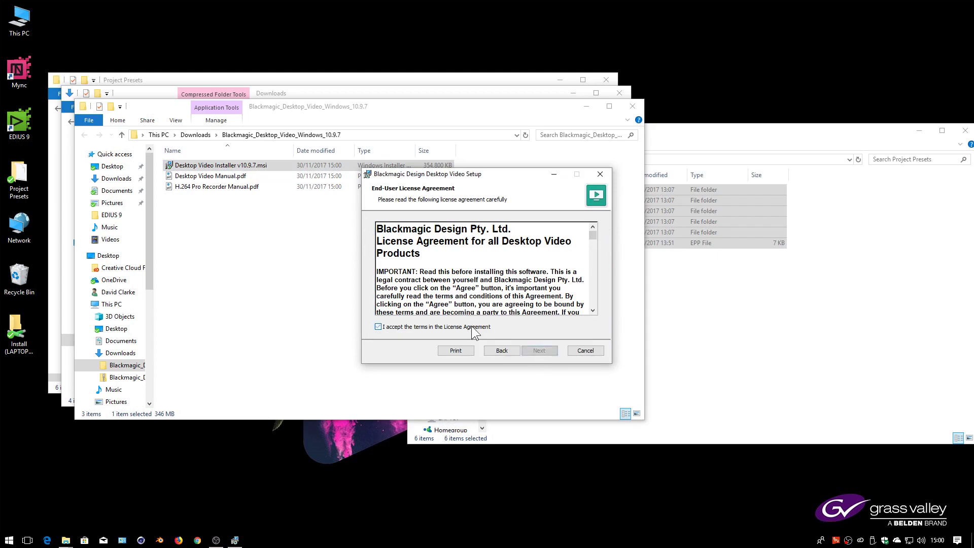
left_click(539, 350)
left_click(540, 352)
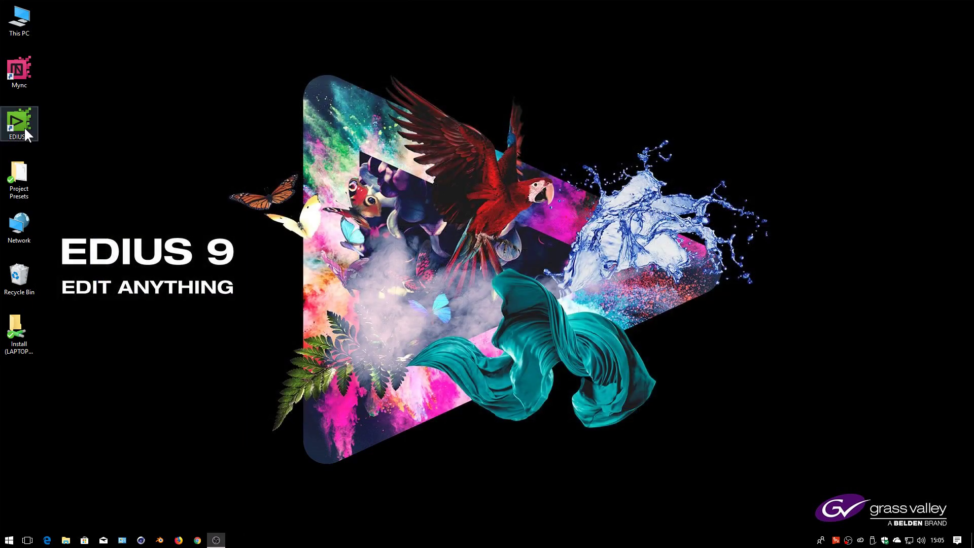
Launch EDIUS 9 and create project Untitled1 from the HD 1920x1080 25p 16:9 10bit preset.
double_click(25, 130)
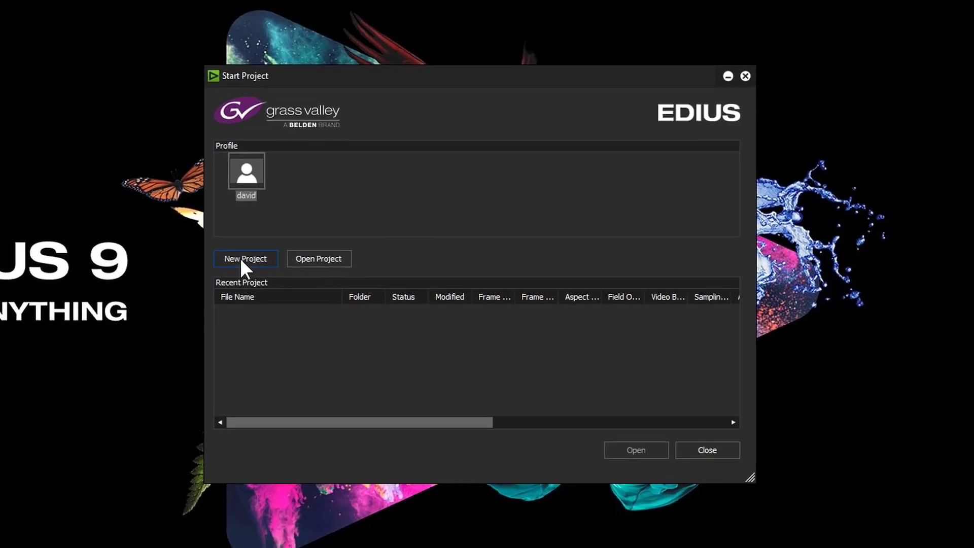
left_click(239, 257)
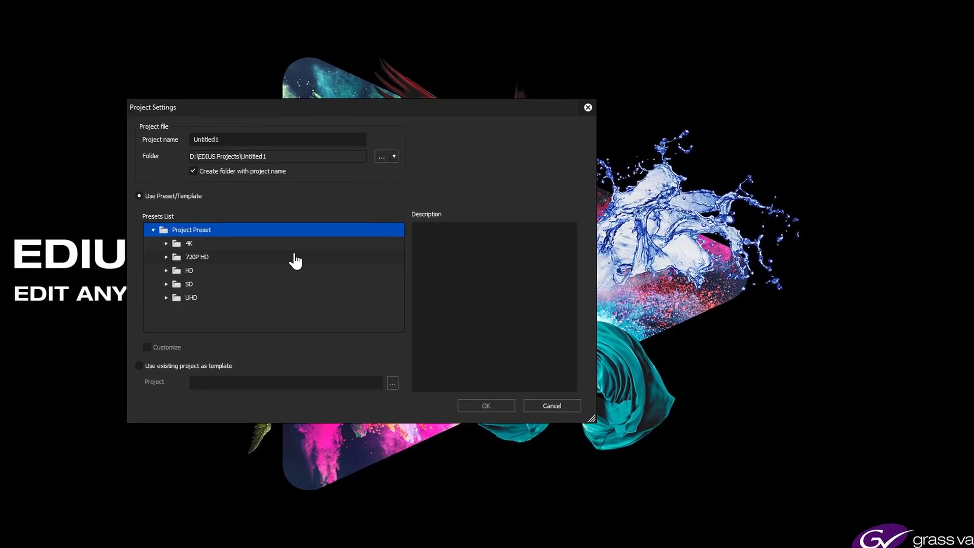
left_click(198, 266)
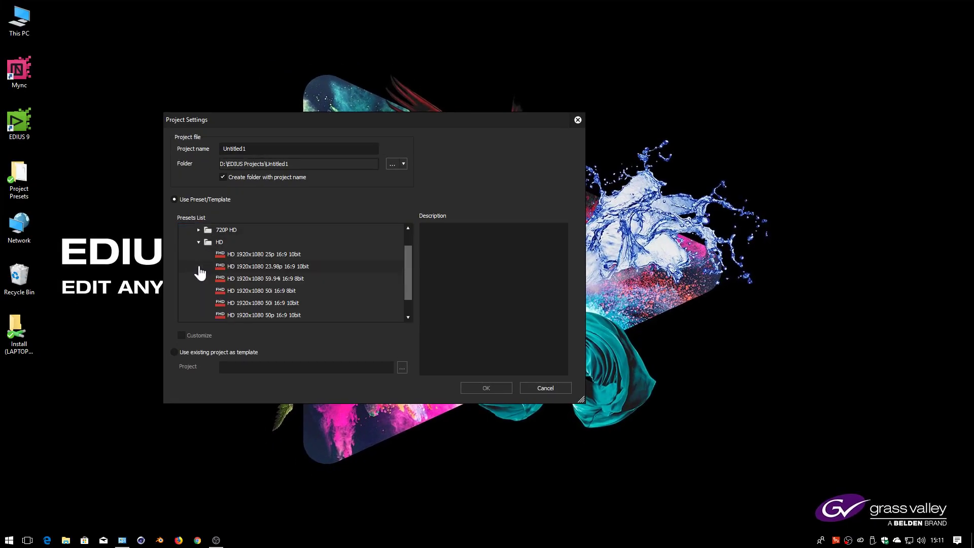
left_click(269, 255)
left_click(239, 146)
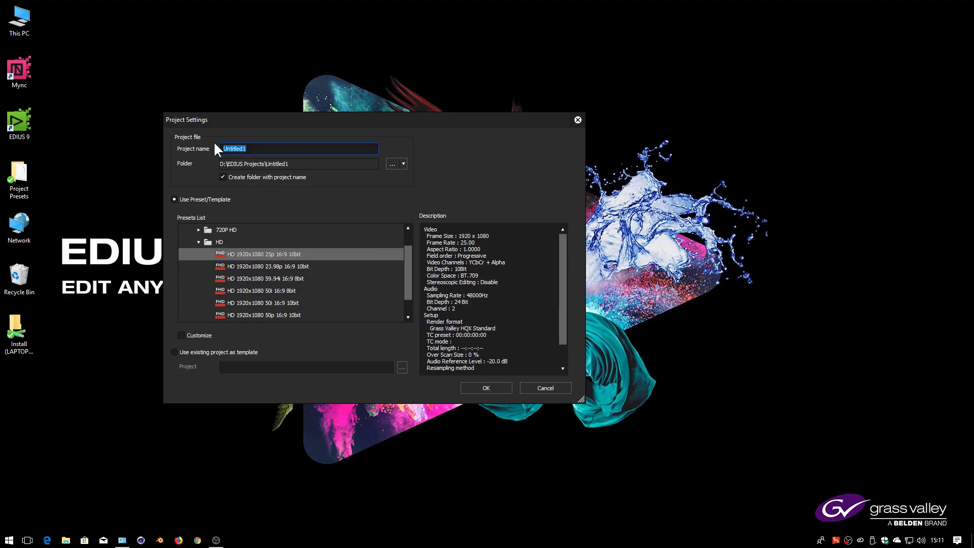
key("Return")
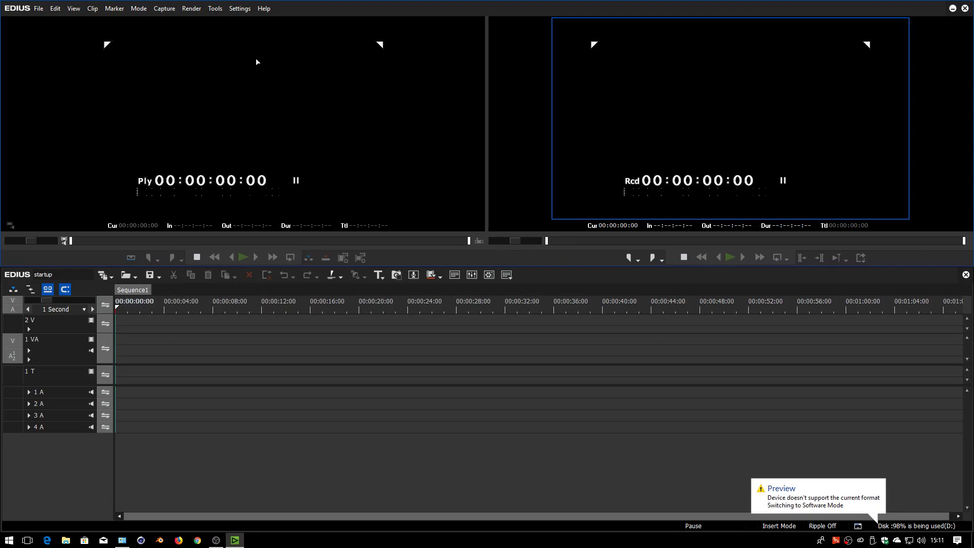
In System Settings > Hardware > Preview Device, select Intensity Shuttle - Output and confirm.
left_click(243, 8)
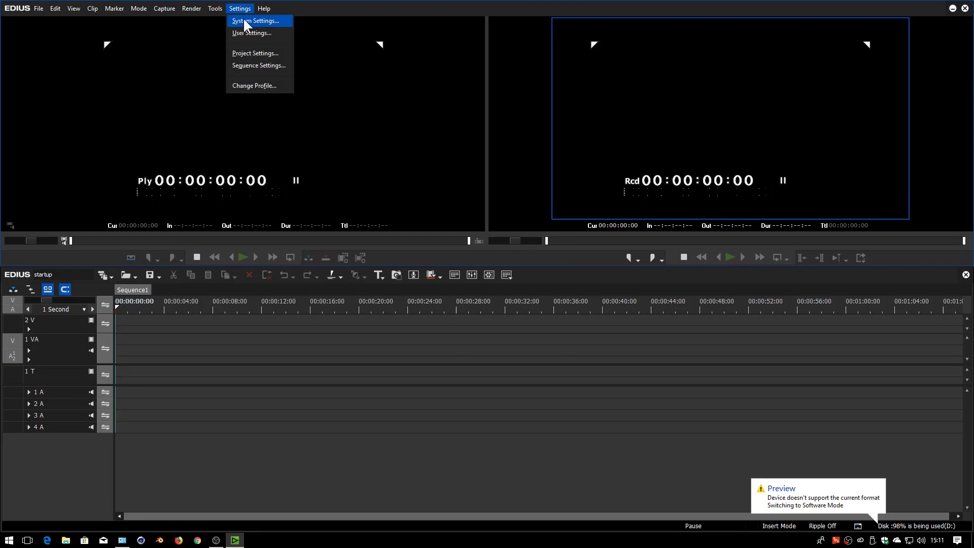
left_click(243, 18)
left_click(222, 85)
left_click(262, 109)
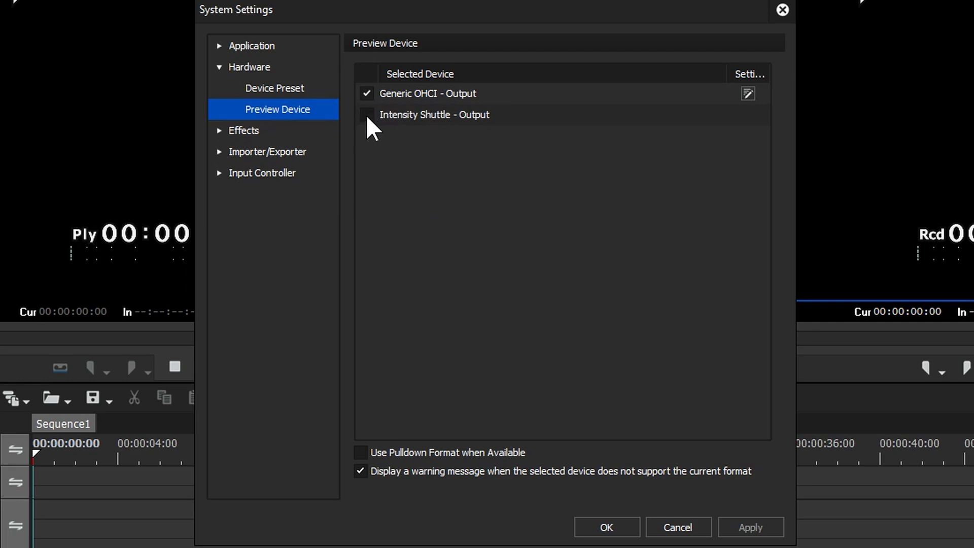
left_click(366, 115)
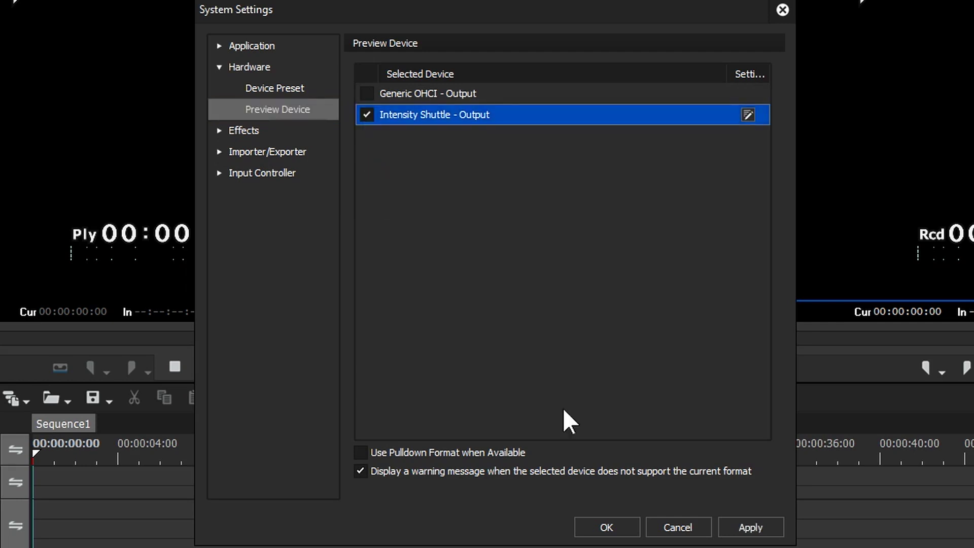
left_click(611, 527)
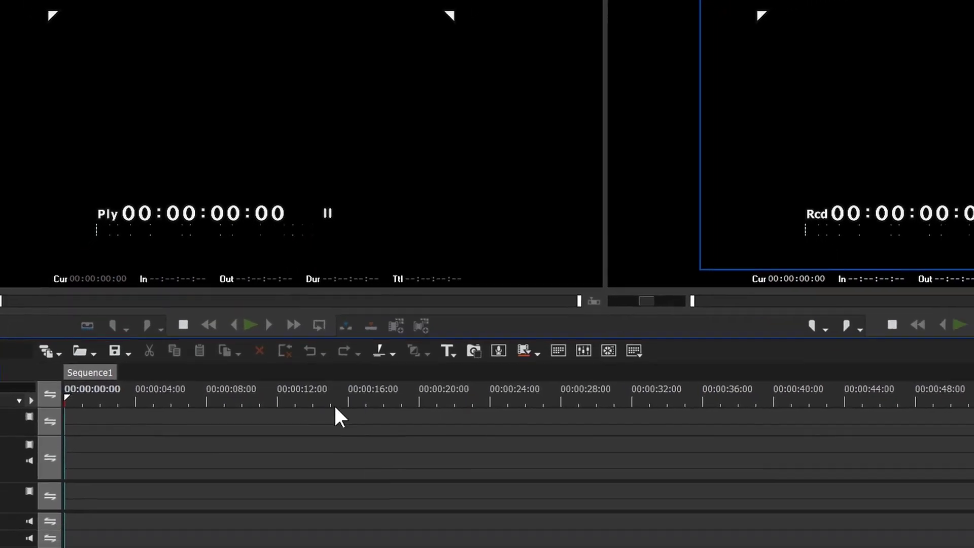
Drag the timeline cursor along the ruler to 00:00:13:09.
left_click_drag(315, 396, 302, 397)
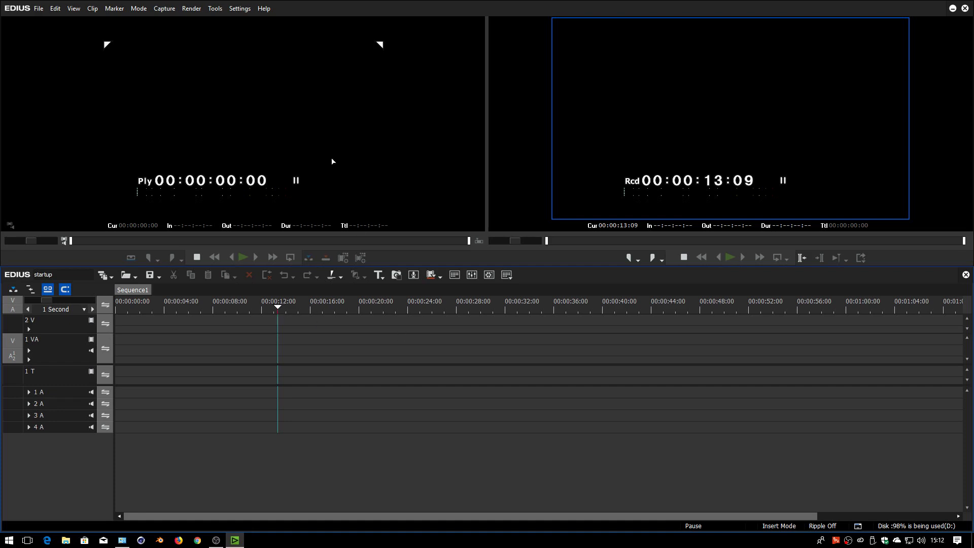
Reapply the HD 1920x1080 25p 16:9 10bit preset in Project Settings.
left_click(241, 9)
left_click(248, 50)
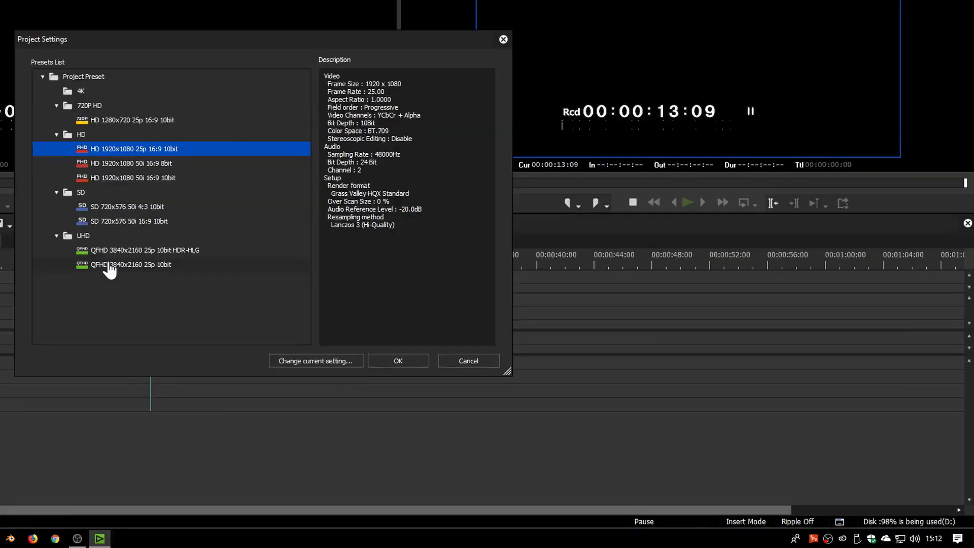
double_click(109, 264)
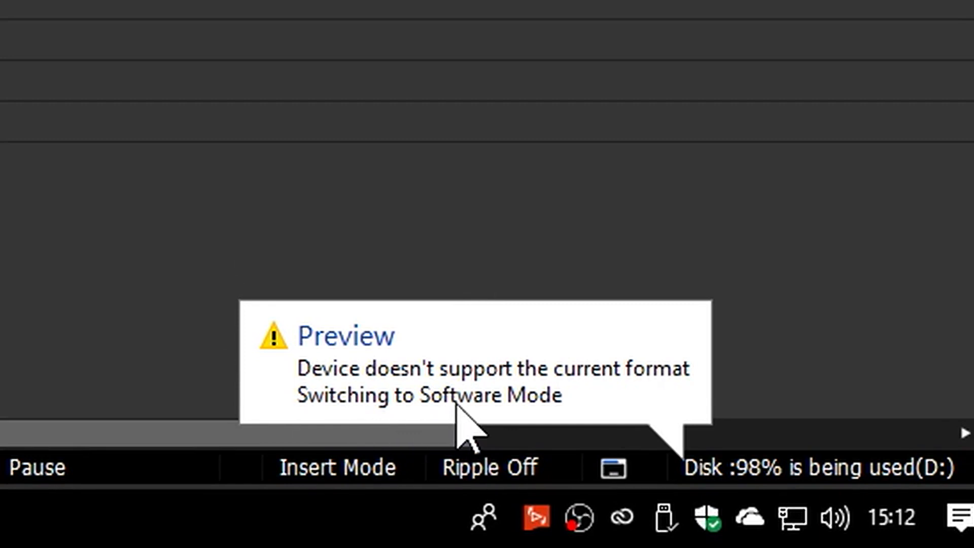
In System Settings > Preview Device, untick the unsupported-format warning message option.
left_click(239, 8)
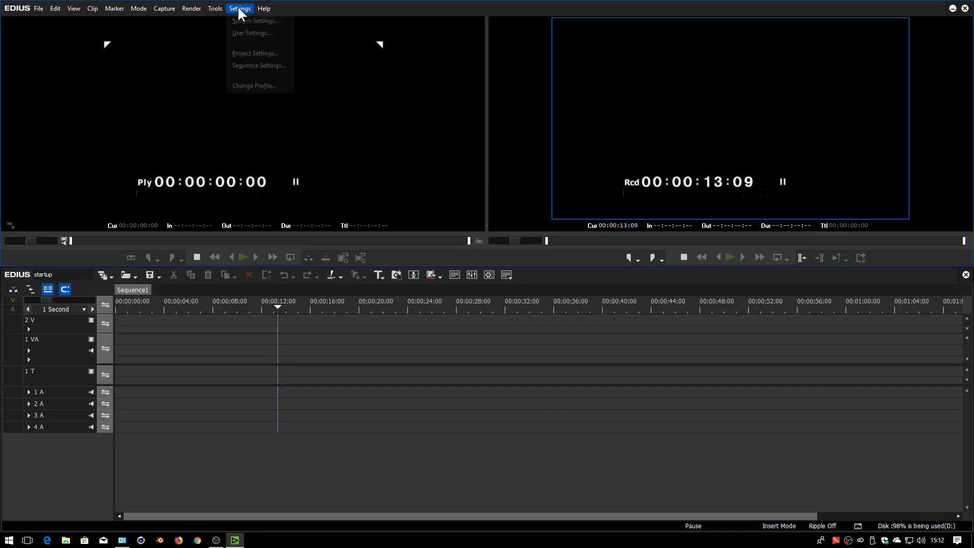
left_click(239, 21)
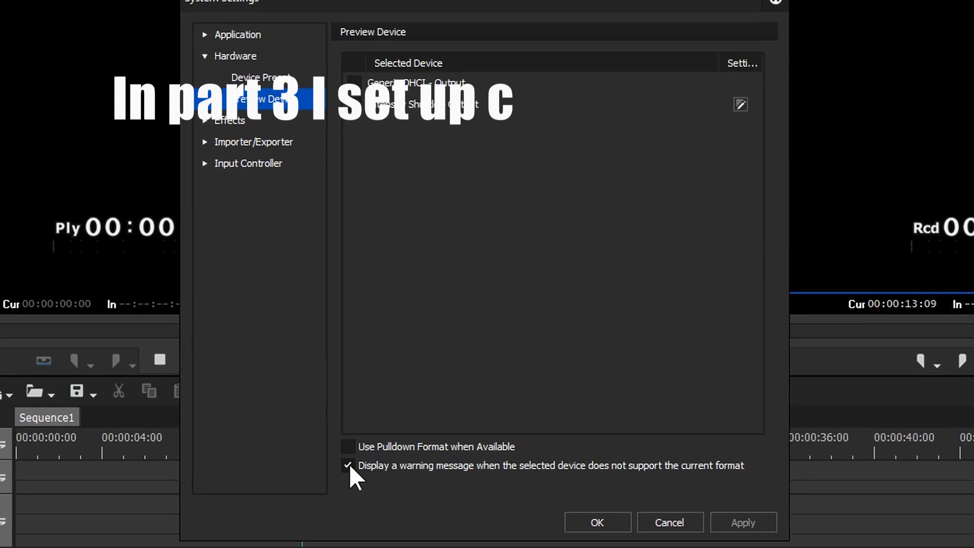
left_click(348, 465)
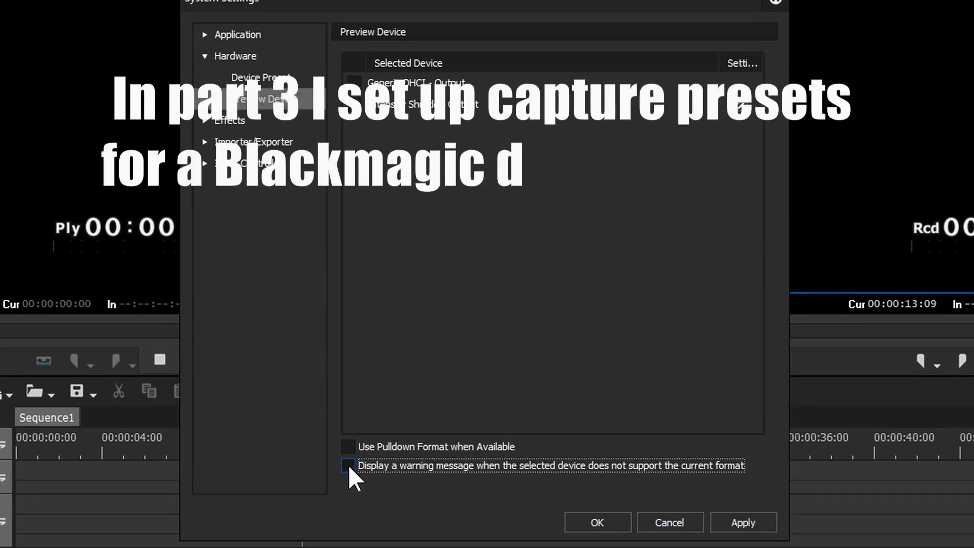